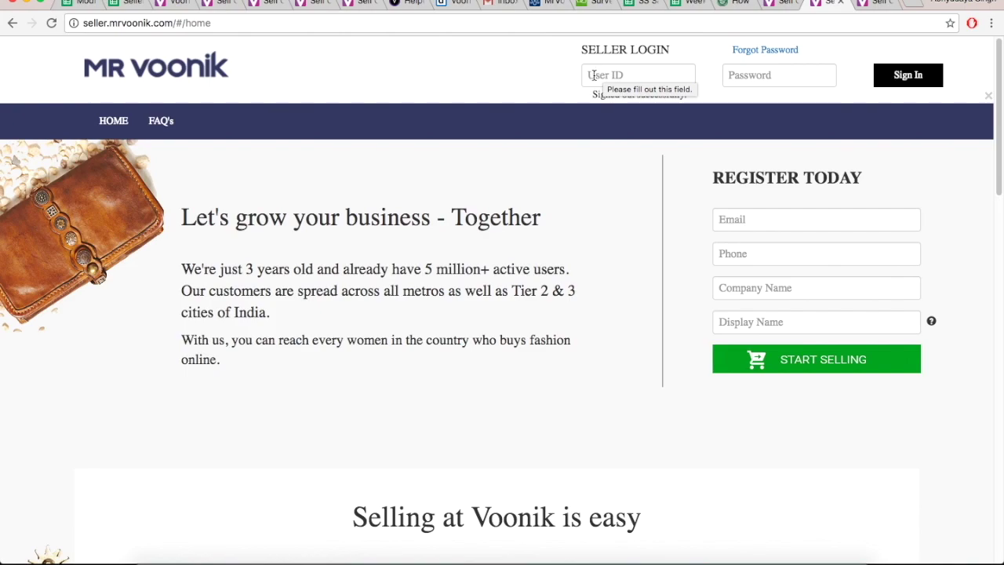
# Sign in with the saved seller user ID and the account password.
pyautogui.click(602, 74)
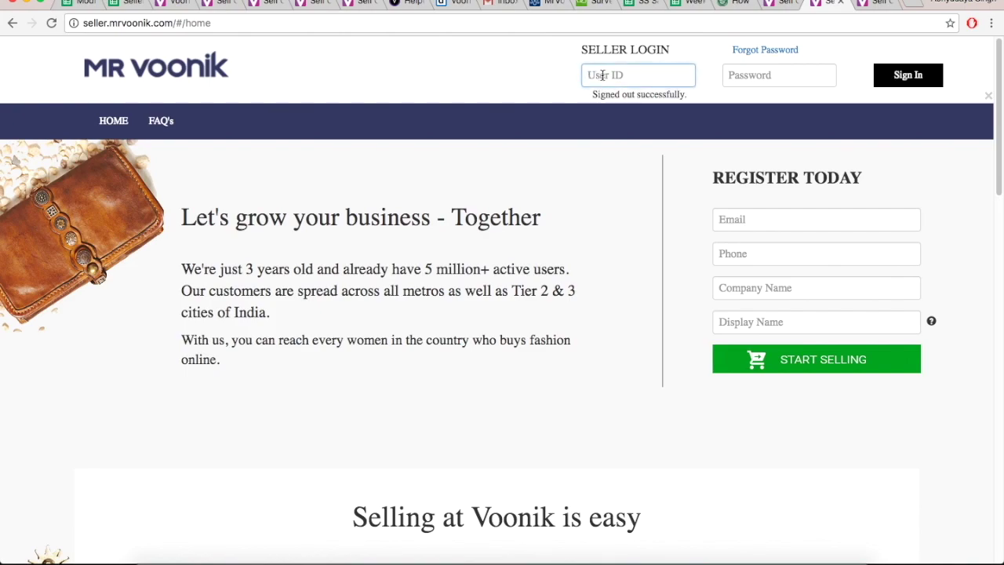
pyautogui.write('v')
pyautogui.press('BackSpace')
pyautogui.write('so')
pyautogui.press('Down')
pyautogui.press('Return')
pyautogui.press('Tab')
pyautogui.write('test')
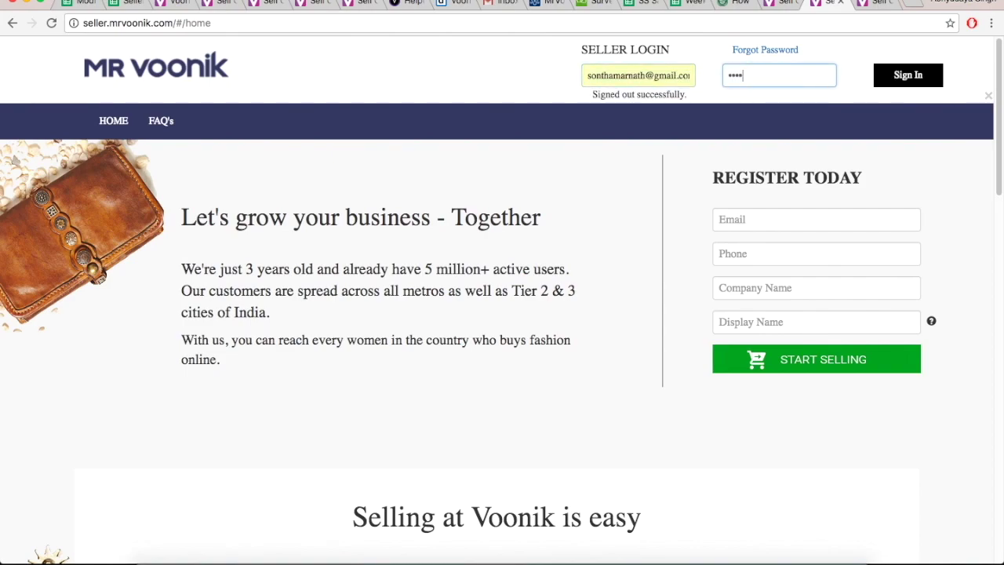
pyautogui.press('Return')
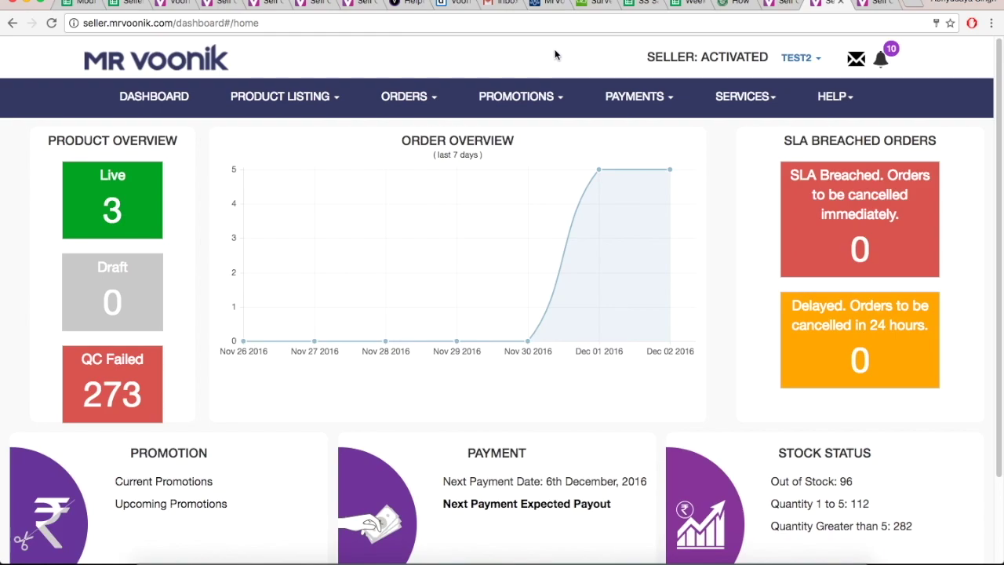
# Open Orders > Order Processing, view the Pick step, then return to Confirm.
pyautogui.click(432, 97)
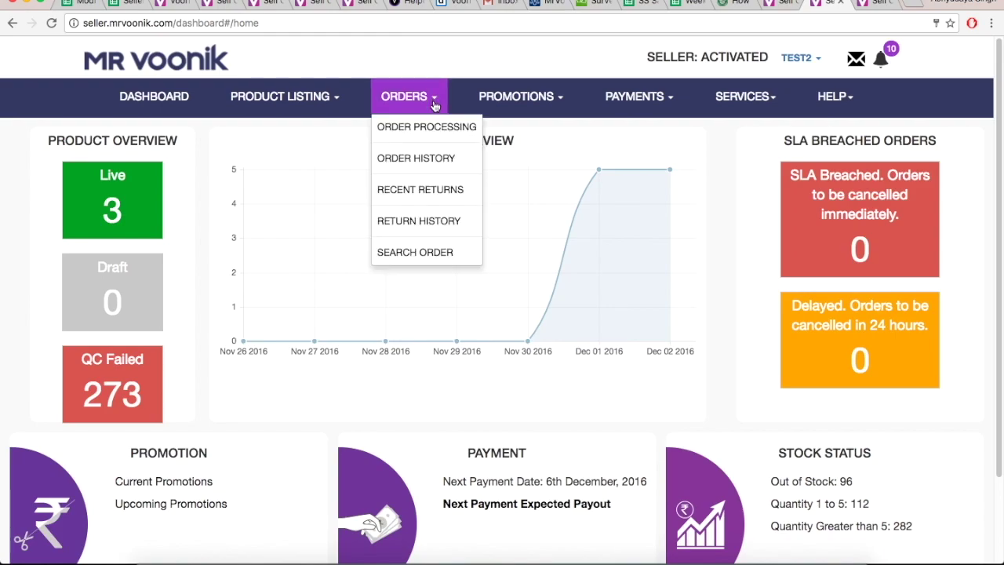
pyautogui.click(432, 129)
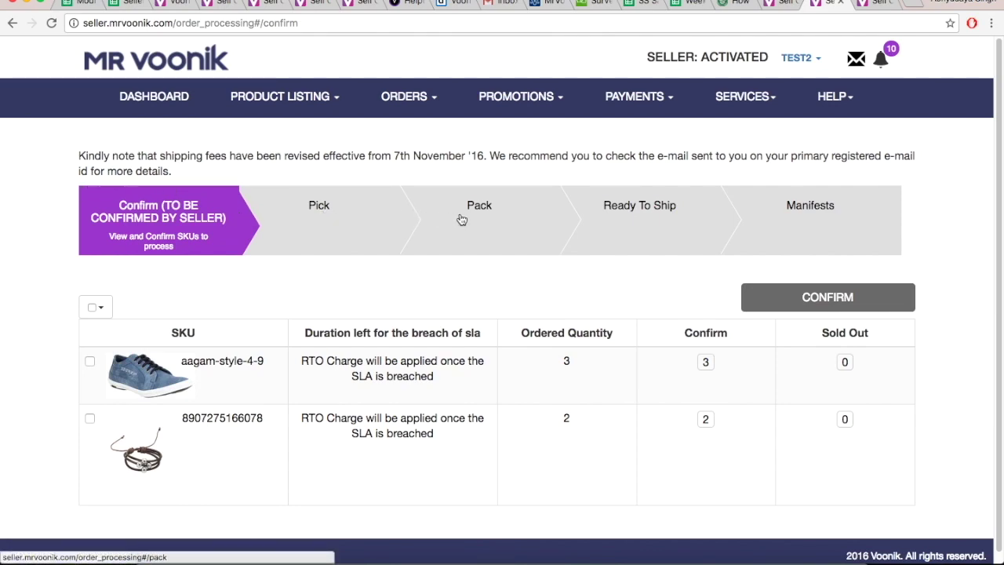
pyautogui.click(395, 218)
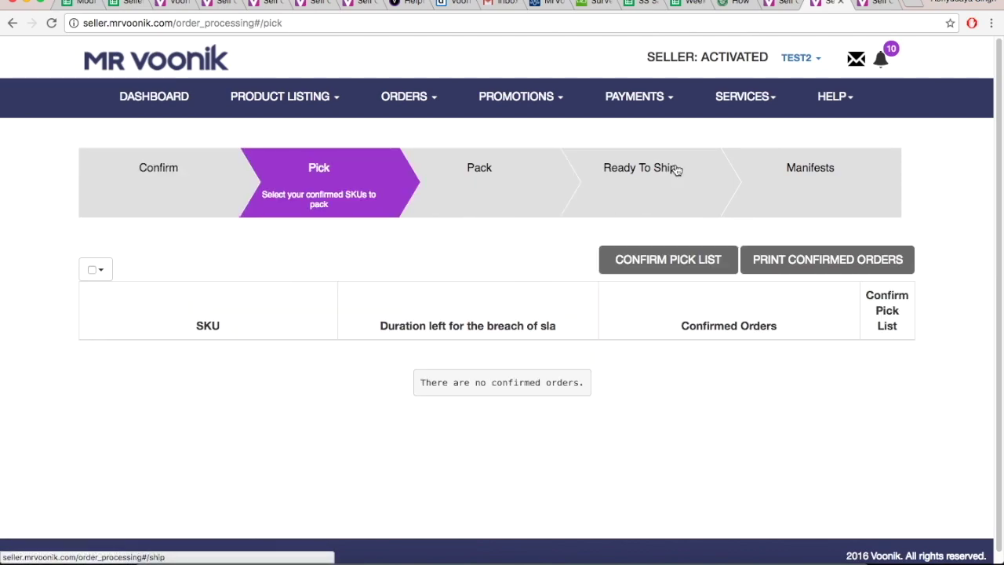
pyautogui.click(136, 178)
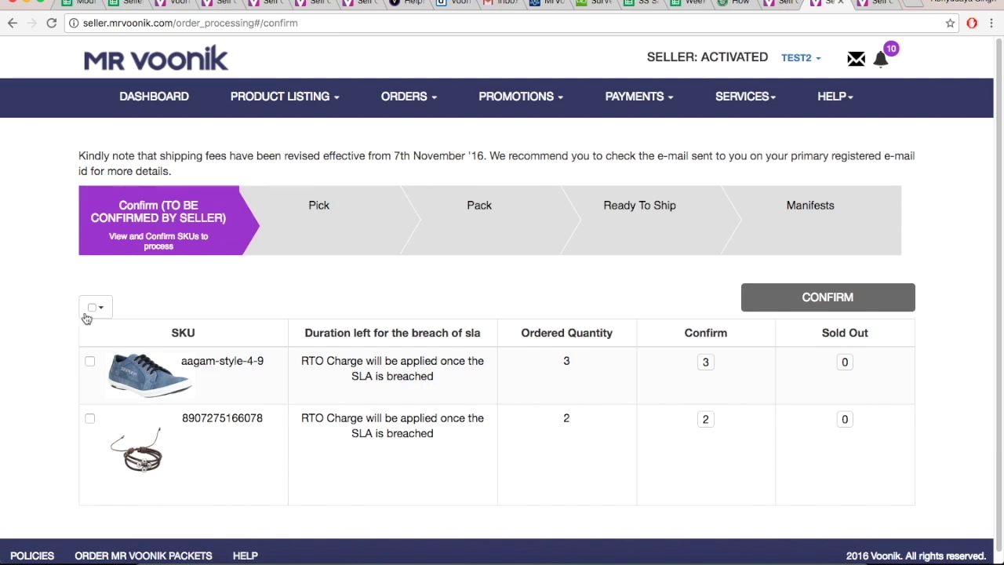
# Select all orders on the page, then clear the selection with None.
pyautogui.moveTo(163, 335); pyautogui.dragTo(220, 336)
pyautogui.click(100, 310)
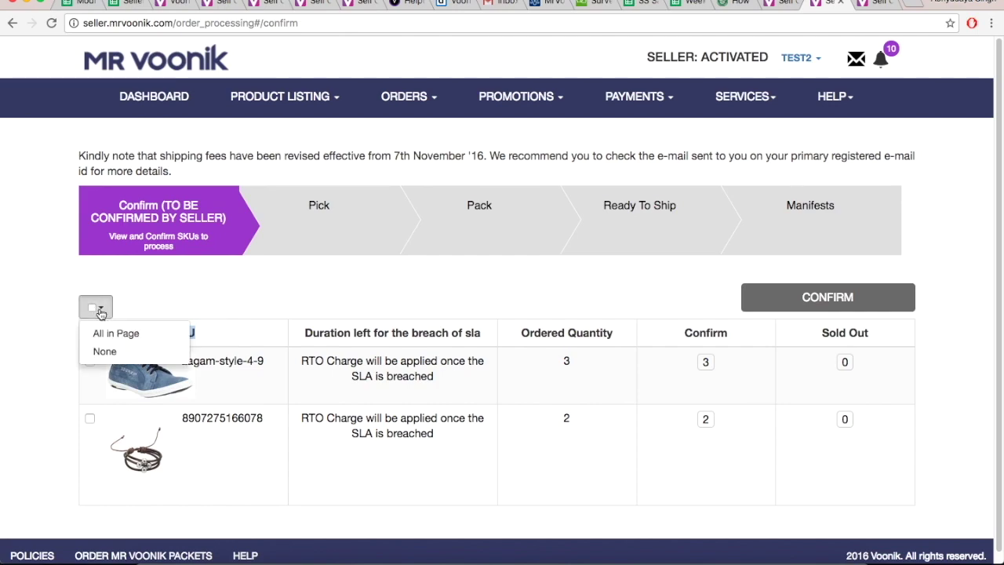
pyautogui.click(107, 334)
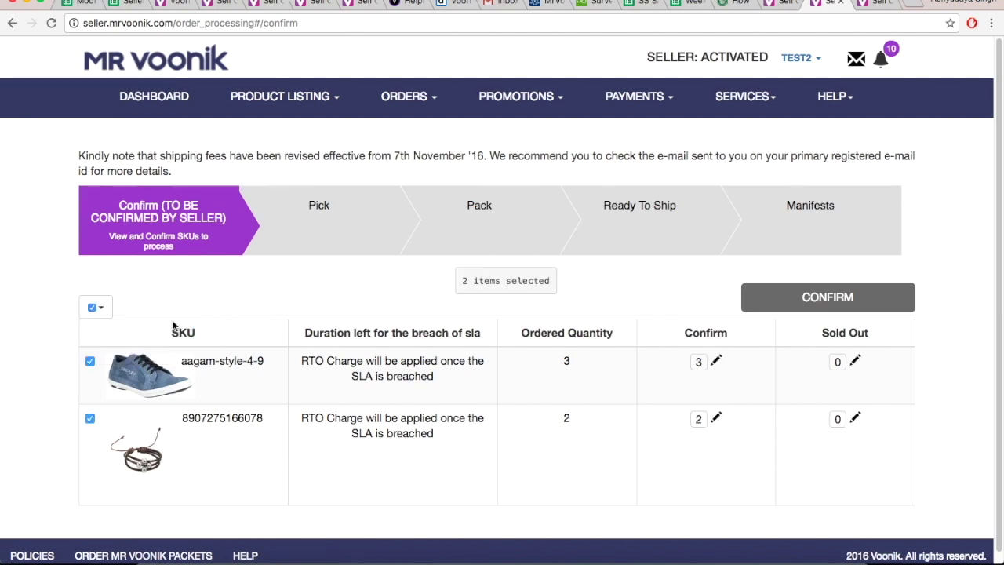
pyautogui.click(98, 308)
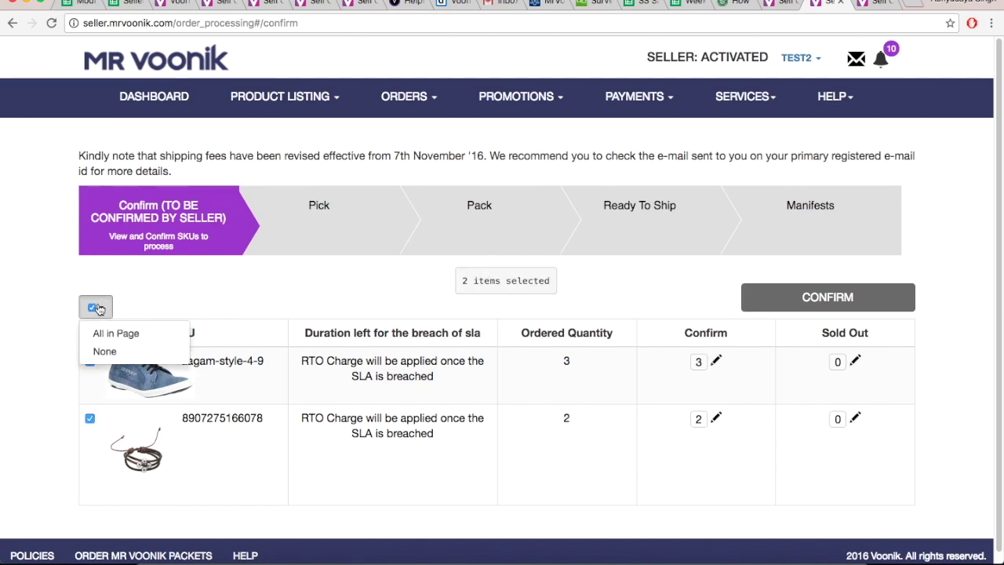
pyautogui.click(104, 351)
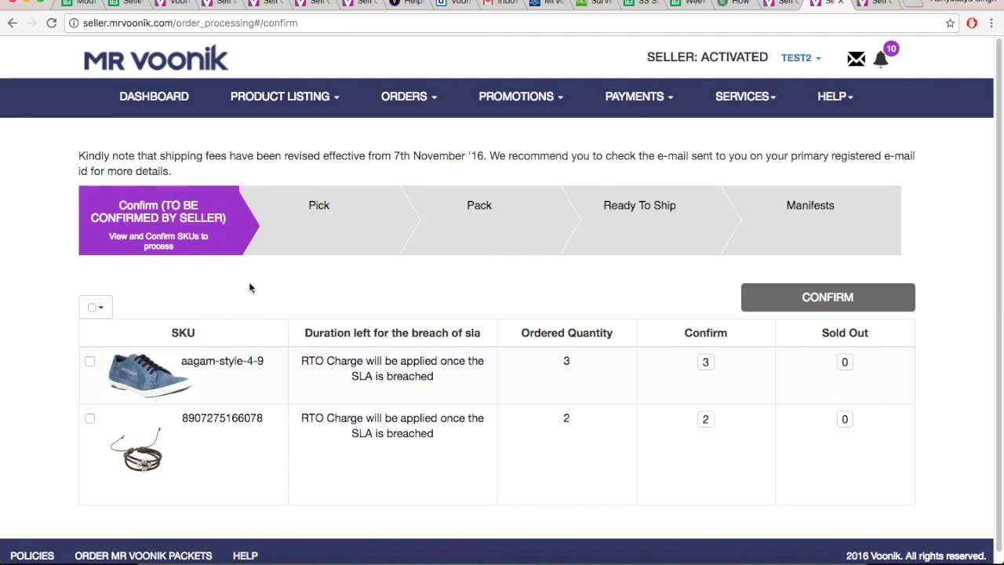
# Toggle both row checkboxes, then tick only the aagam-style-4-9 order.
pyautogui.click(92, 360)
pyautogui.click(92, 360)
pyautogui.click(89, 417)
pyautogui.click(90, 417)
pyautogui.moveTo(823, 334); pyautogui.dragTo(889, 334)
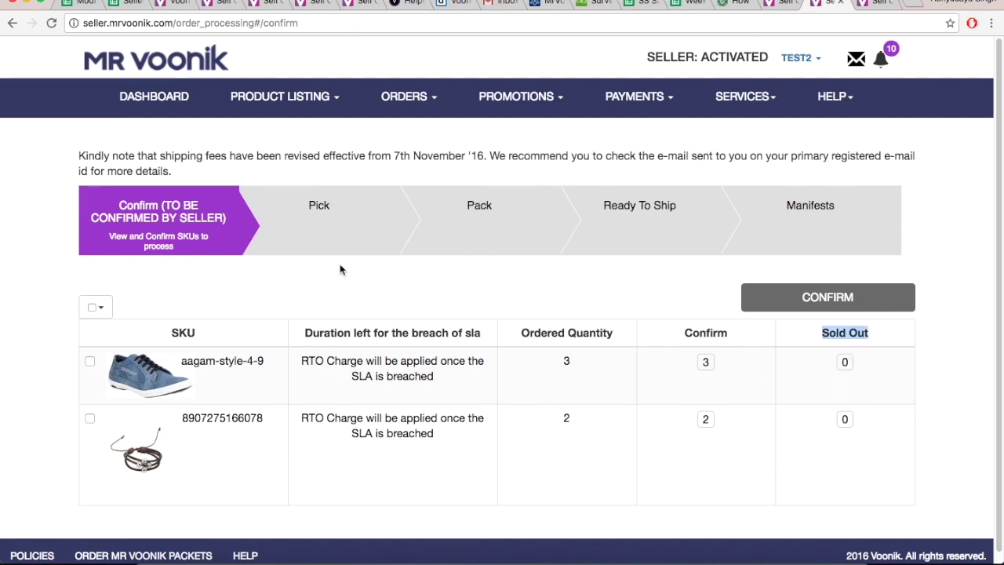
pyautogui.click(144, 311)
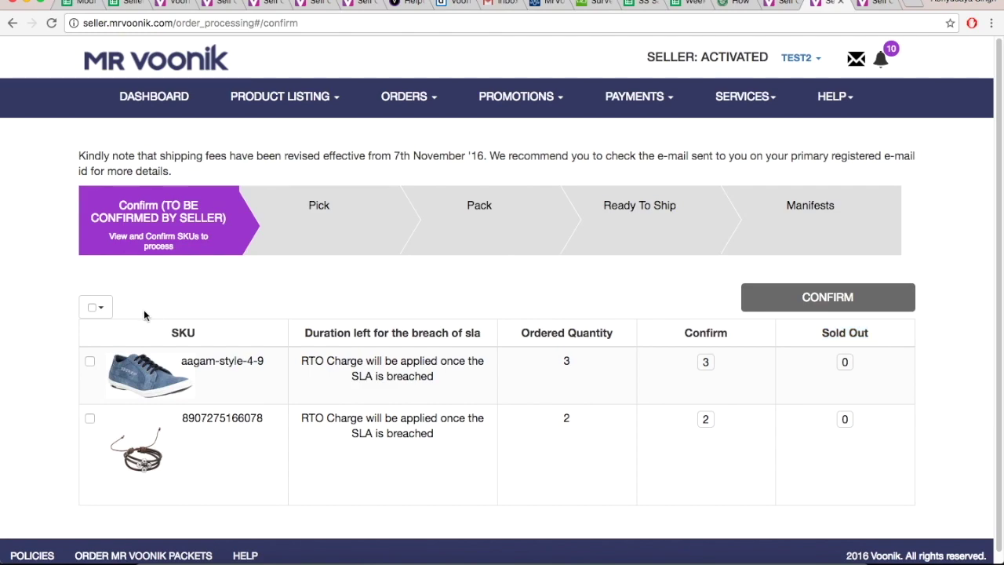
pyautogui.click(90, 362)
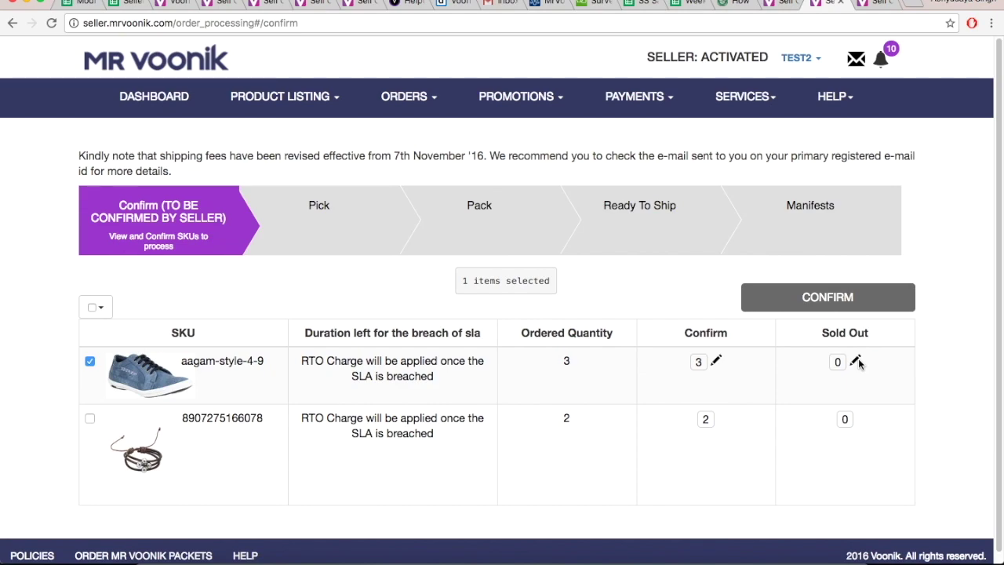
# Set the aagam-style-4-9 order's Sold Out to 3 and Confirm to 0.
pyautogui.click(857, 361)
pyautogui.press('BackSpace')
pyautogui.write('3')
pyautogui.click(835, 385)
pyautogui.click(715, 360)
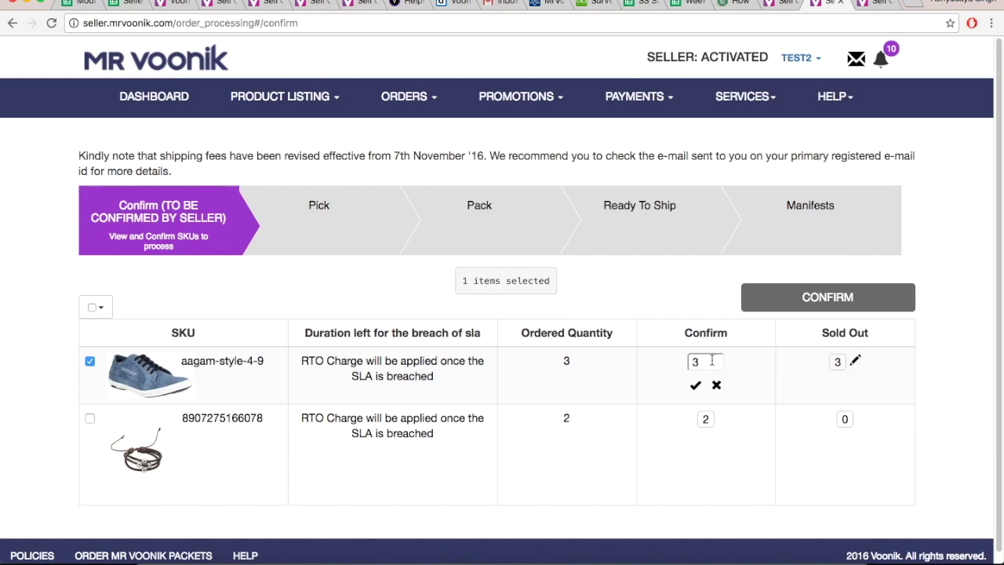
pyautogui.press('BackSpace')
pyautogui.write('0')
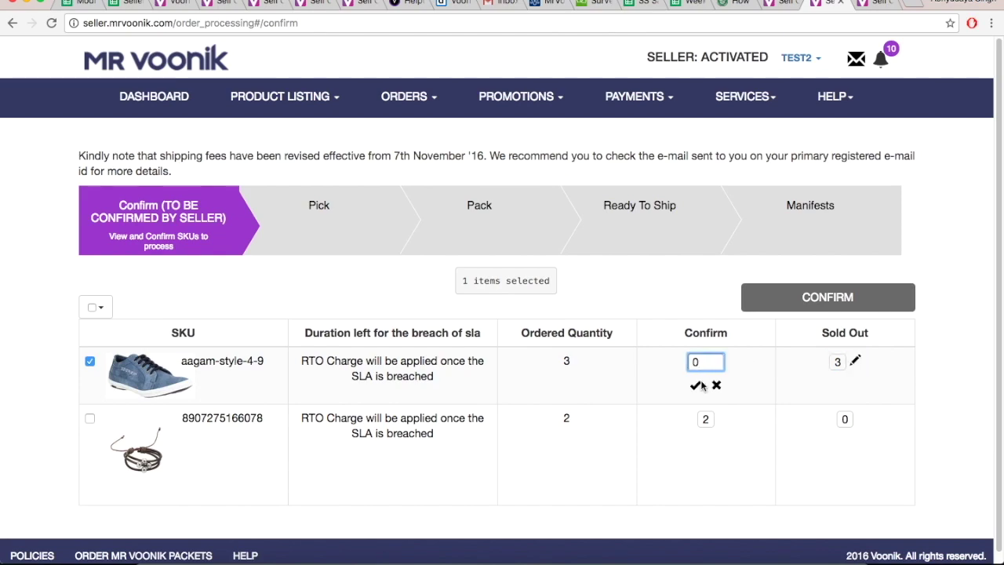
pyautogui.click(695, 385)
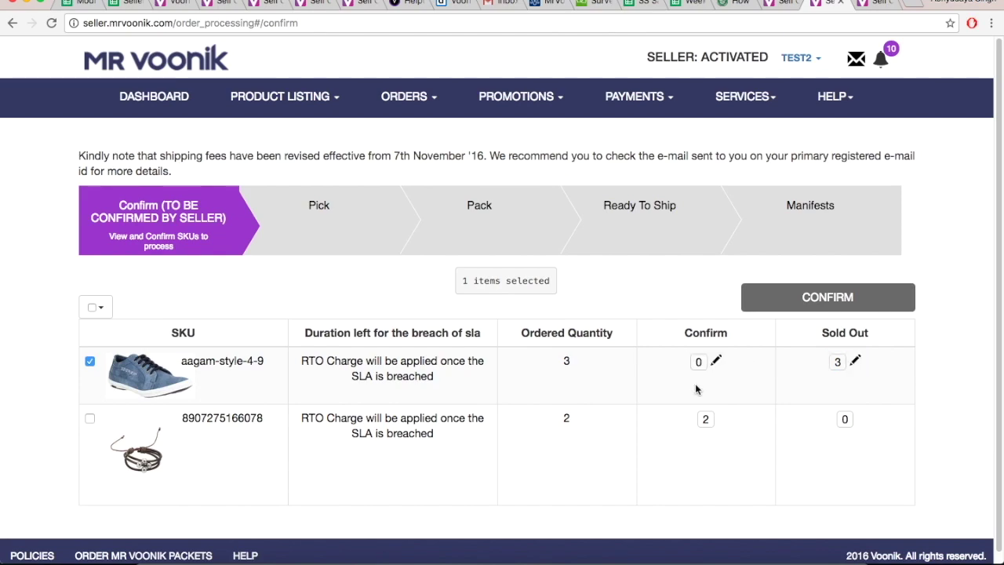
pyautogui.click(856, 361)
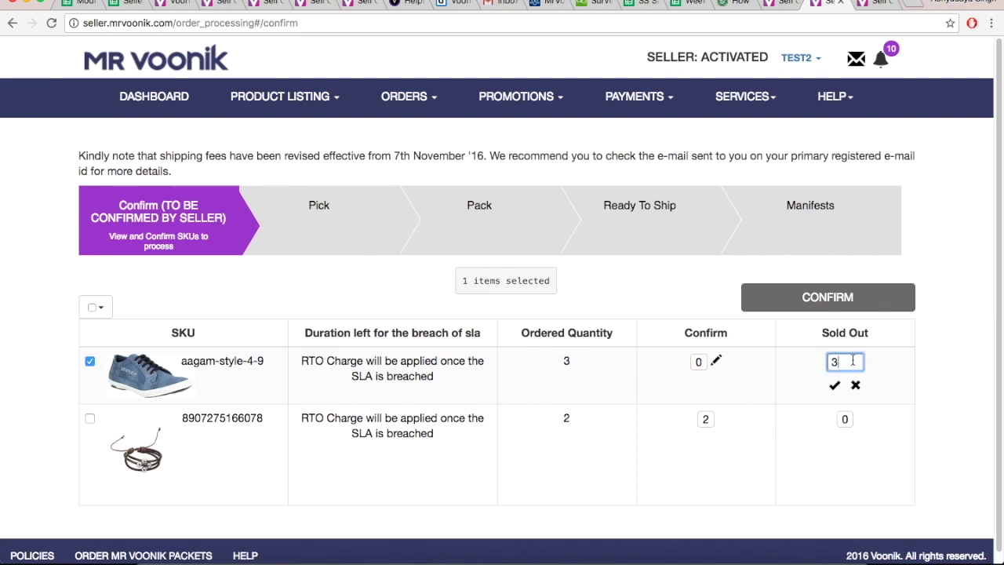
pyautogui.press('BackSpace')
pyautogui.write('2')
pyautogui.click(836, 386)
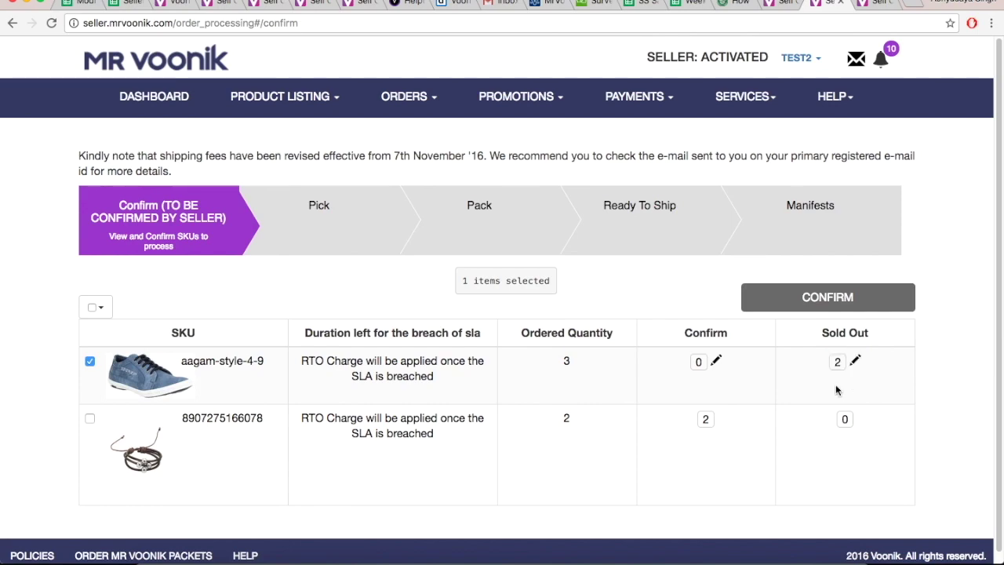
pyautogui.click(715, 360)
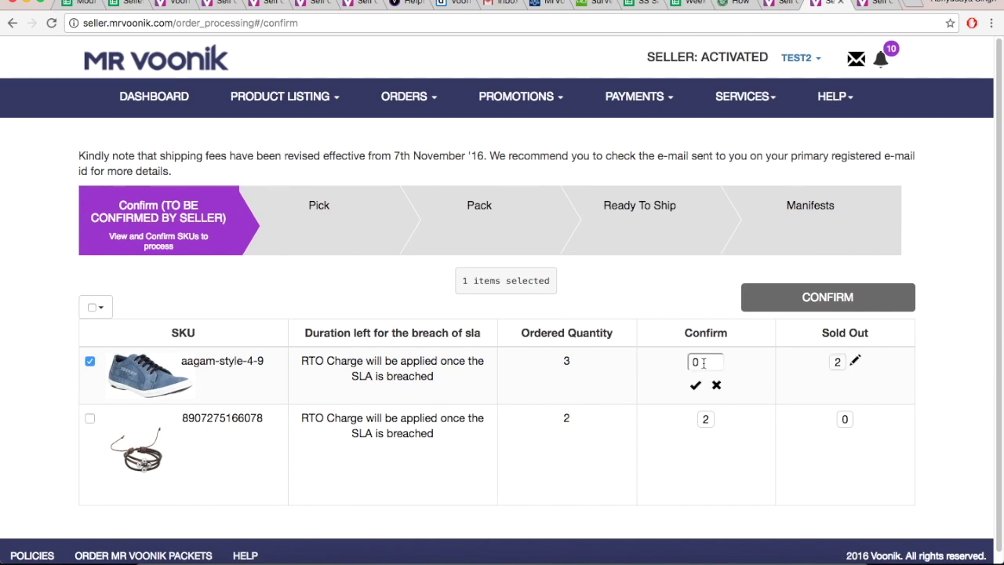
pyautogui.press('BackSpace')
pyautogui.write('1')
pyautogui.click(697, 385)
pyautogui.click(90, 419)
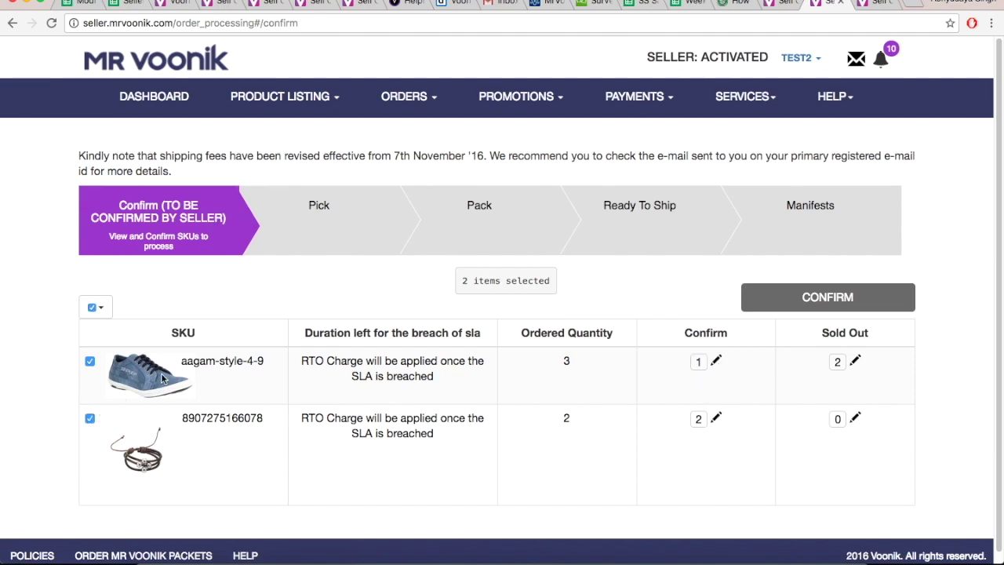
pyautogui.click(799, 302)
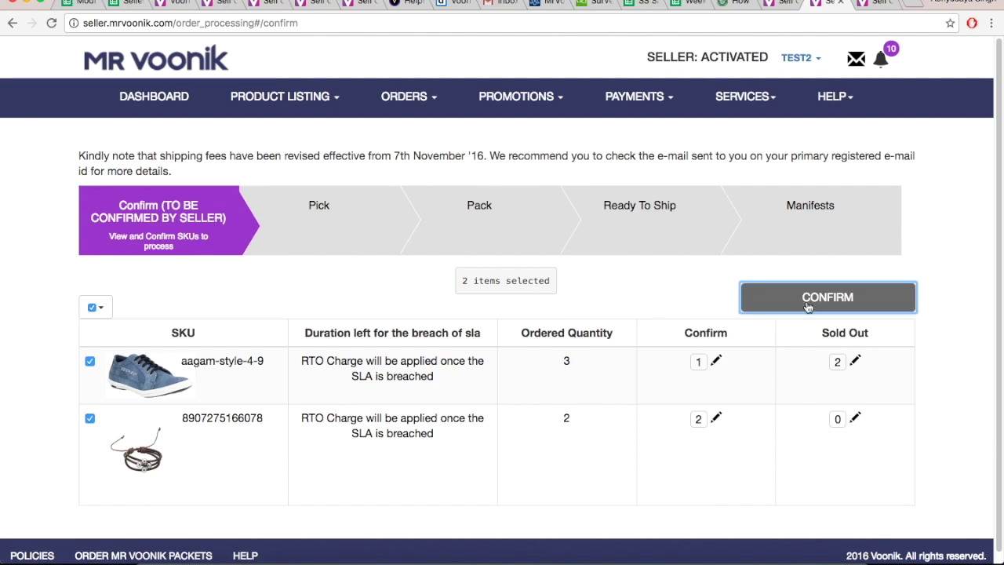
# Acknowledge the confirmation alert and select all orders on the page.
pyautogui.click(603, 187)
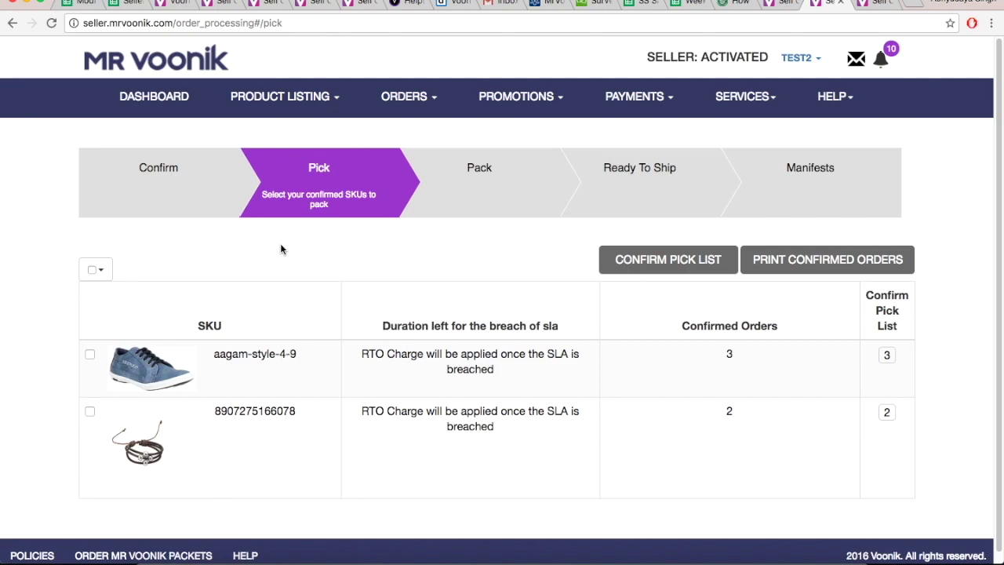
pyautogui.click(92, 271)
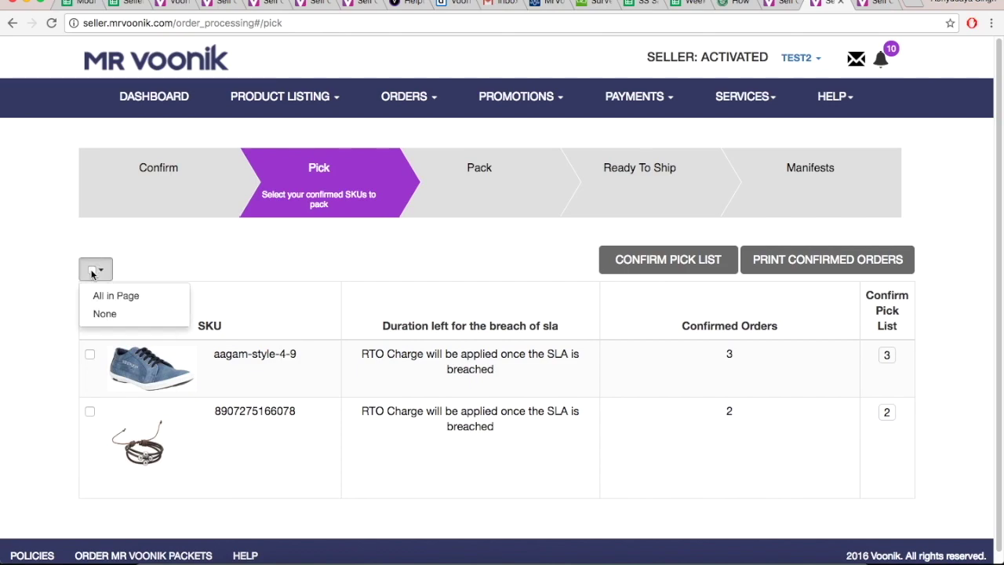
pyautogui.click(102, 295)
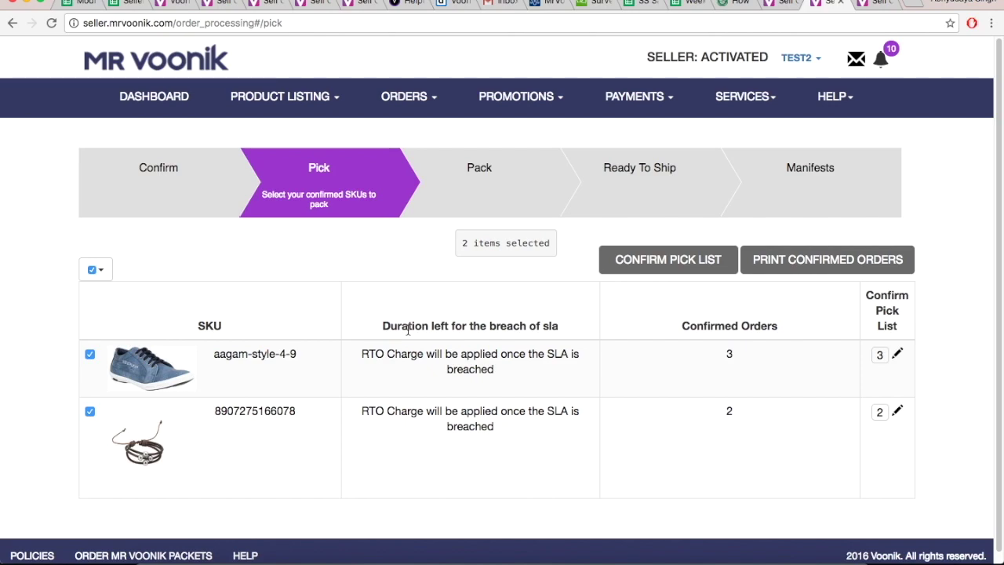
# Set the first order's pick-list quantity to 1 and confirm the pick list.
pyautogui.click(896, 355)
pyautogui.press('BackSpace')
pyautogui.write('1')
pyautogui.click(877, 378)
pyautogui.click(667, 266)
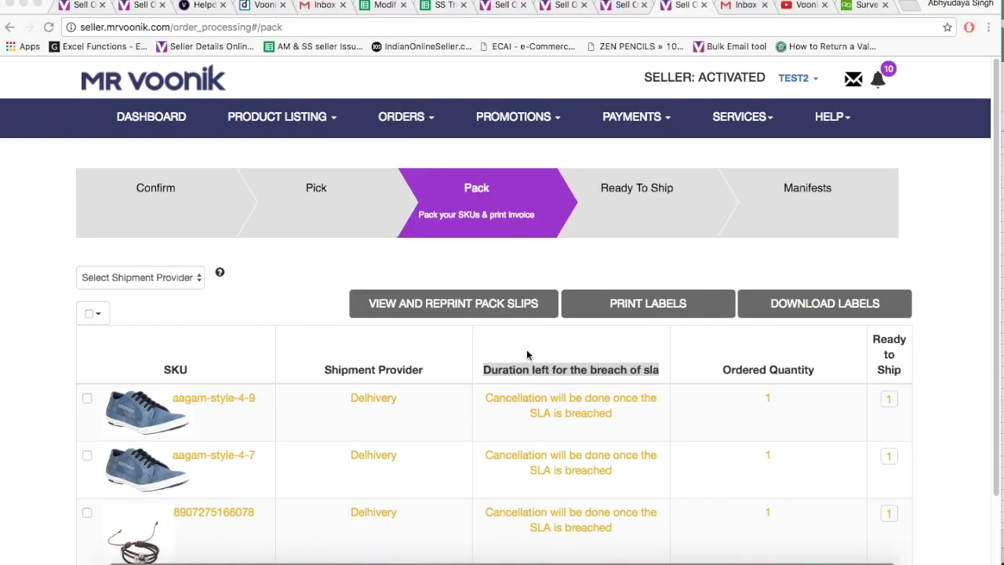
pyautogui.click(482, 367)
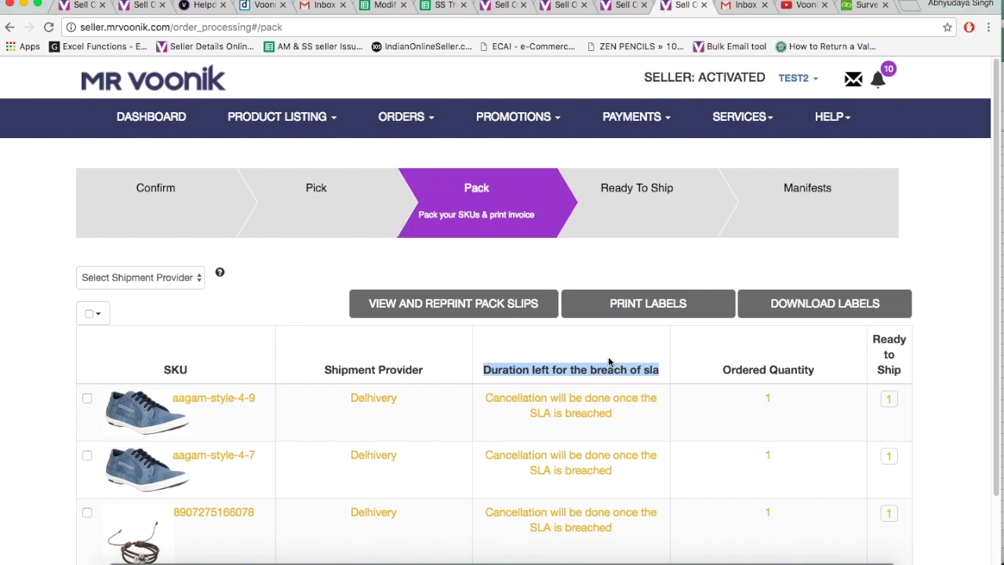
pyautogui.scroll(-2, 581, 357)
pyautogui.scroll(1, 570, 358)
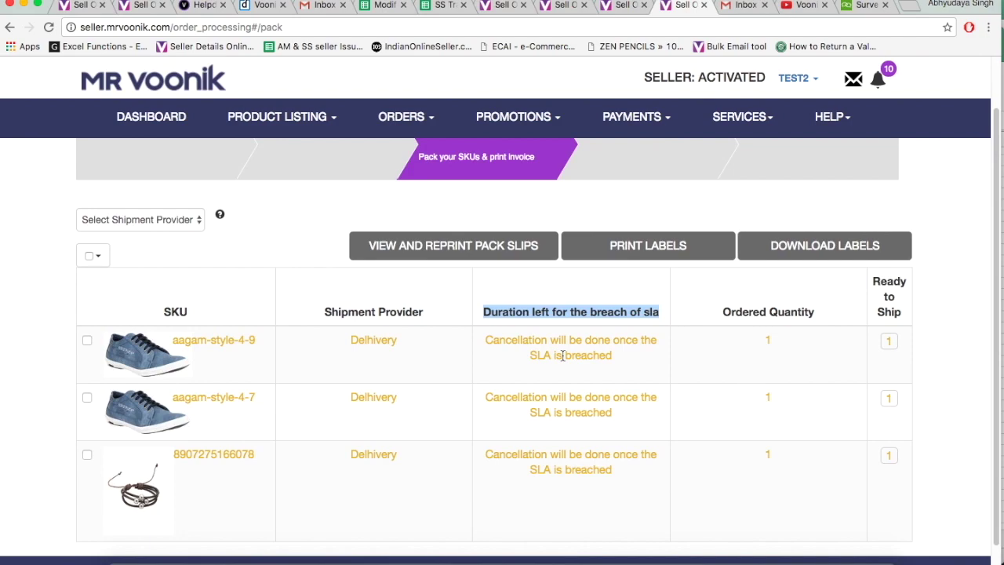
# Look through the pack slips available for reprinting, then close that view.
pyautogui.click(437, 249)
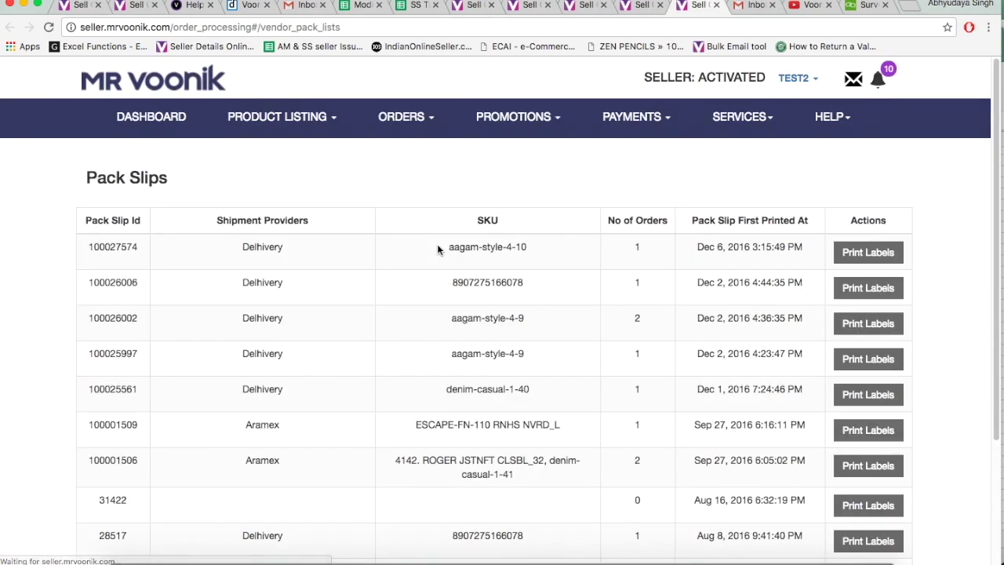
pyautogui.scroll(-3, 427, 277)
pyautogui.scroll(3, 427, 277)
pyautogui.scroll(-3, 427, 277)
pyautogui.click(716, 5)
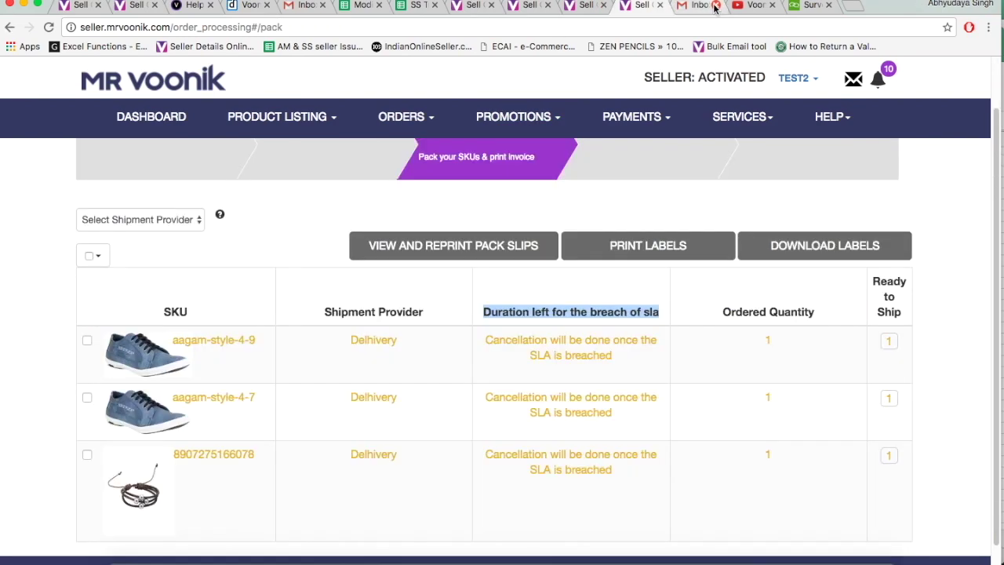
pyautogui.moveTo(635, 121)
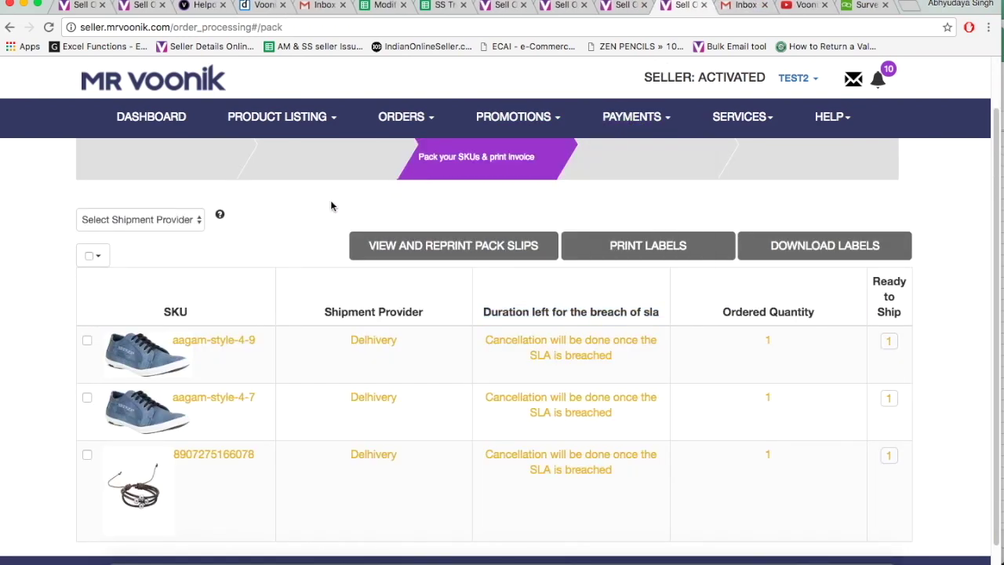
pyautogui.click(87, 341)
pyautogui.click(87, 454)
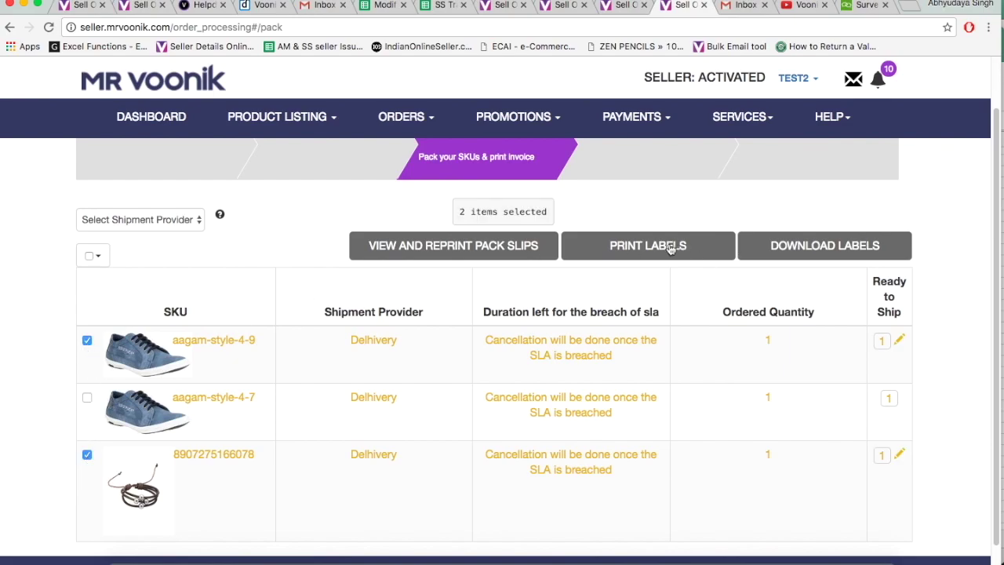
pyautogui.click(671, 247)
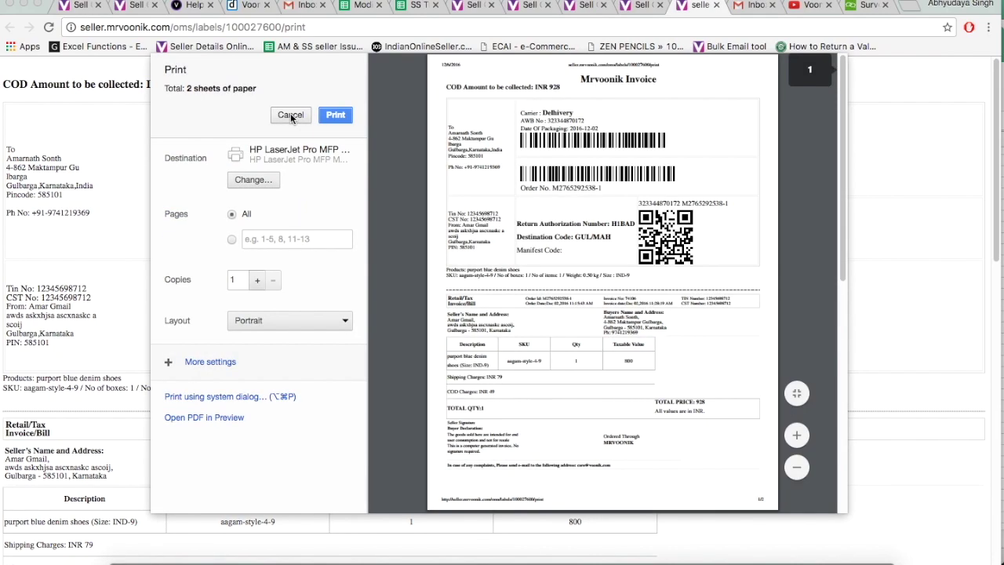
pyautogui.click(643, 6)
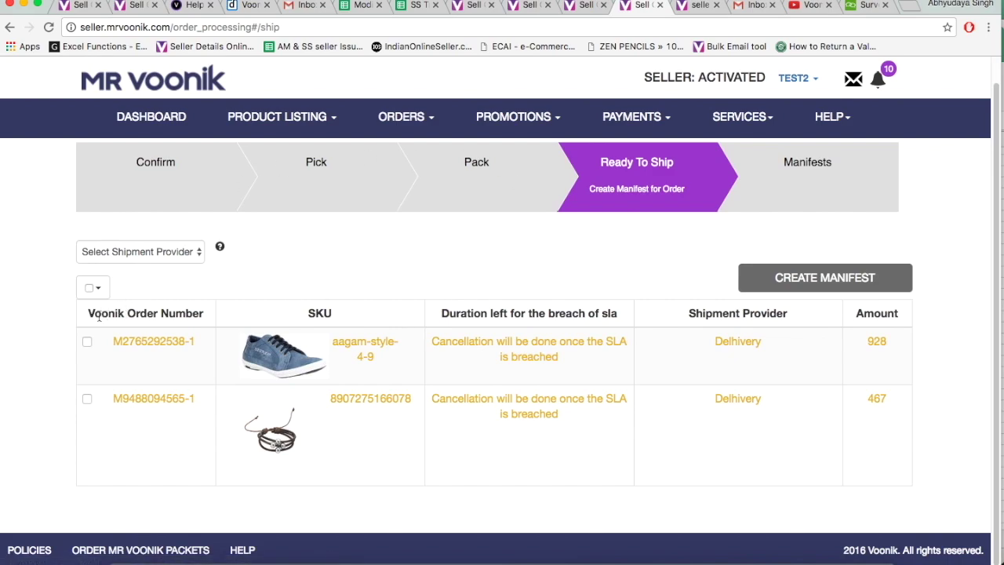
# Filter the orders by Shipment Provider Delhivery, then remove the filter.
pyautogui.moveTo(100, 314); pyautogui.dragTo(263, 315)
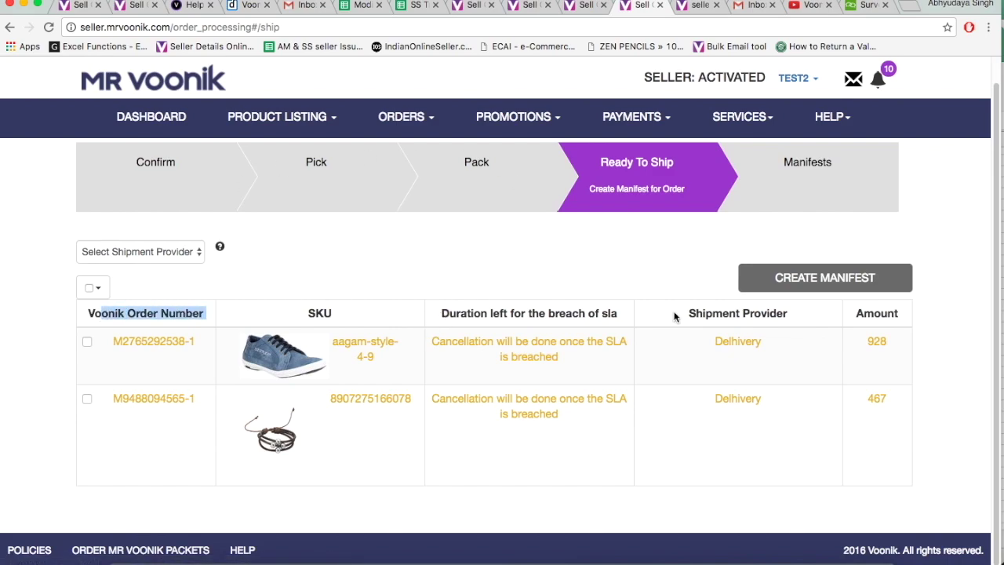
pyautogui.moveTo(689, 314); pyautogui.dragTo(796, 319)
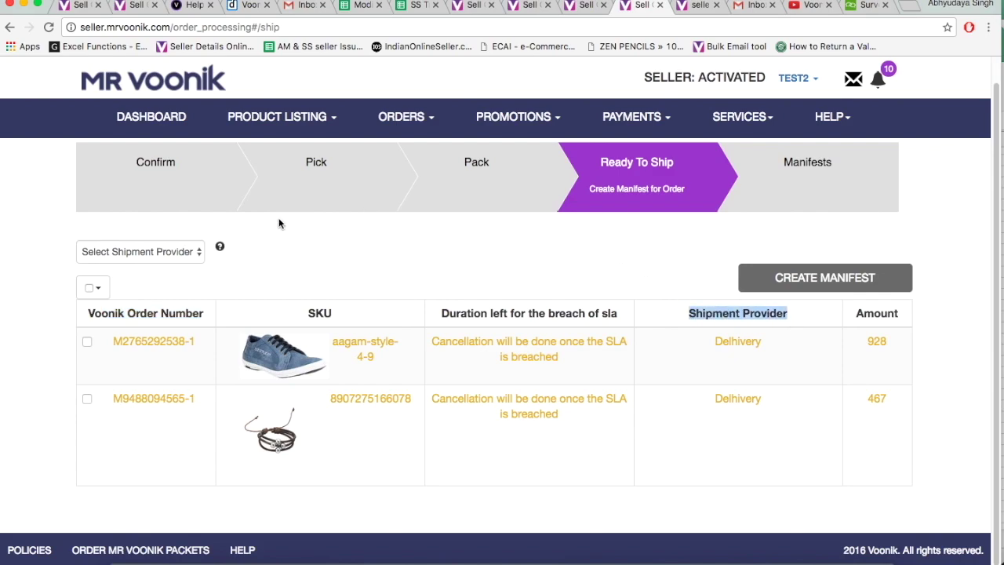
pyautogui.click(229, 277)
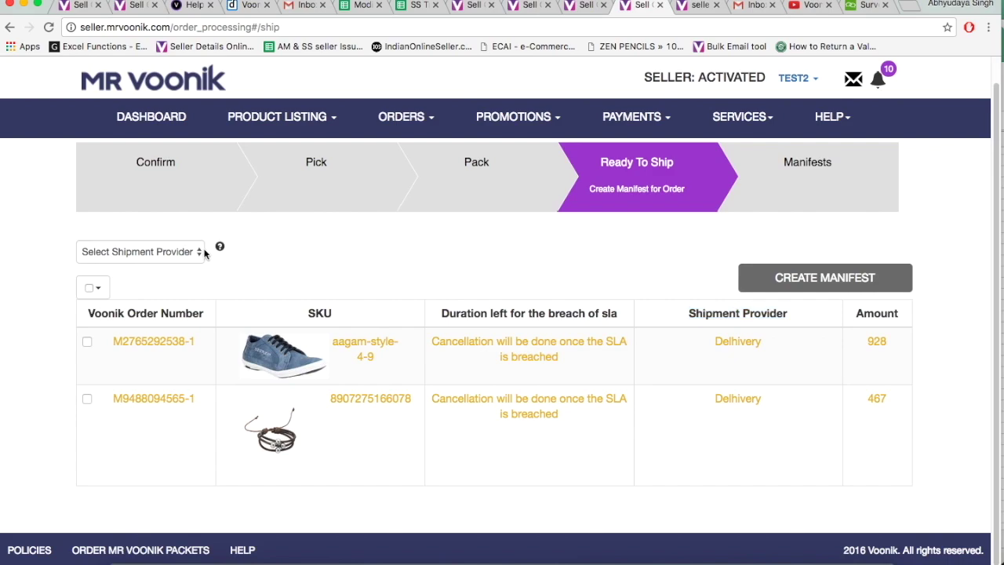
pyautogui.click(180, 251)
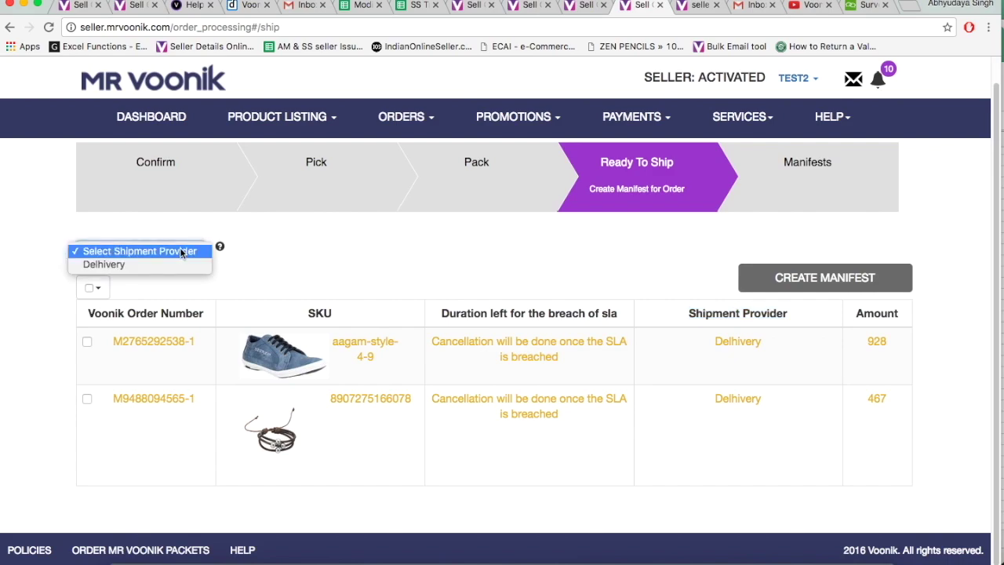
pyautogui.click(150, 264)
pyautogui.click(149, 262)
pyautogui.click(149, 238)
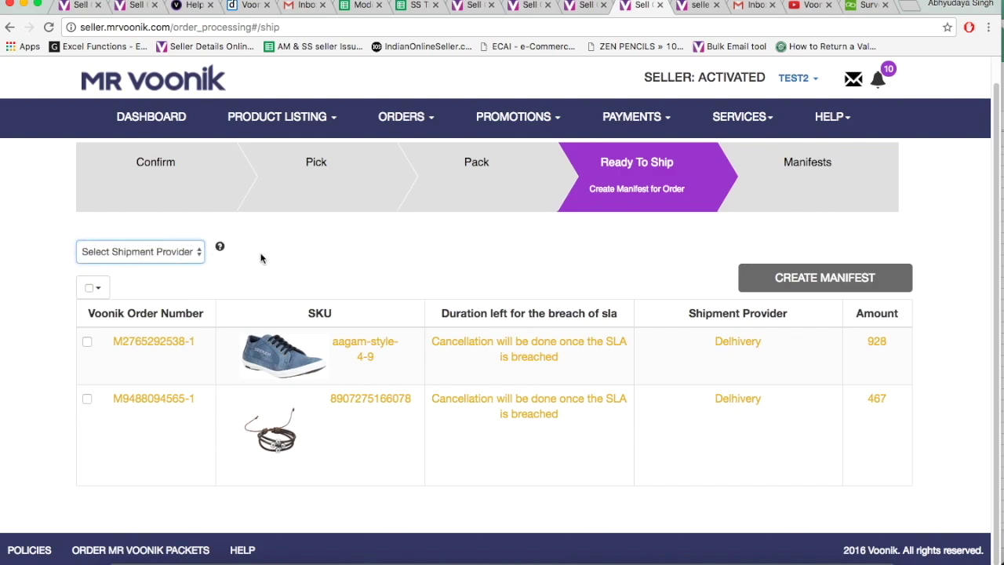
# Tick both Ready To Ship orders and create a manifest for them.
pyautogui.click(87, 342)
pyautogui.click(87, 400)
pyautogui.click(844, 291)
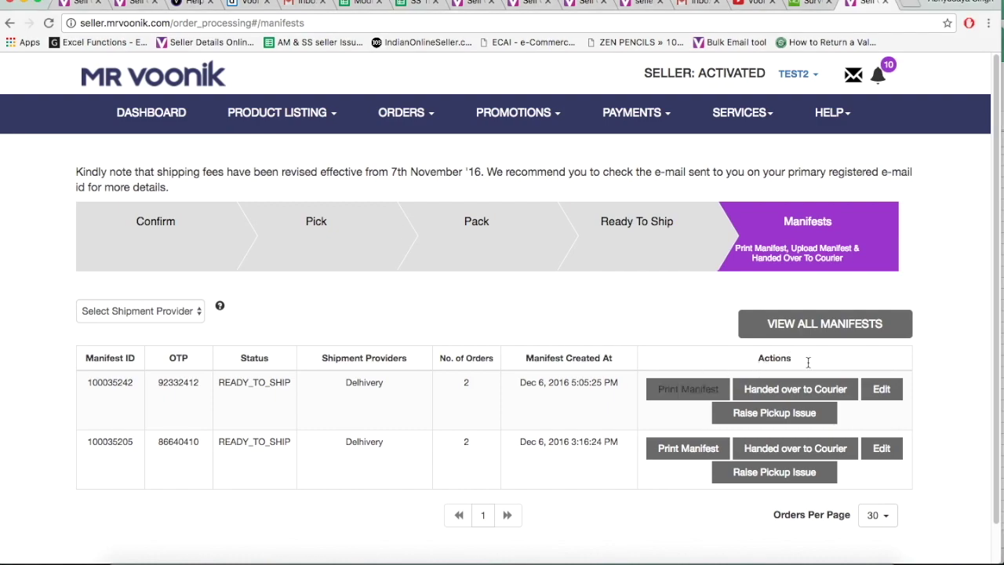
pyautogui.click(683, 387)
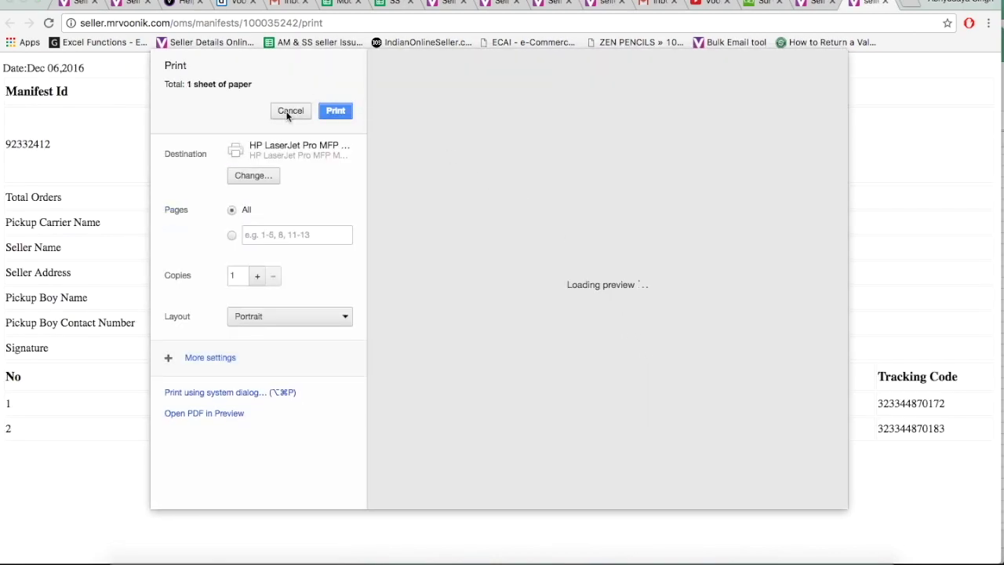
pyautogui.click(287, 110)
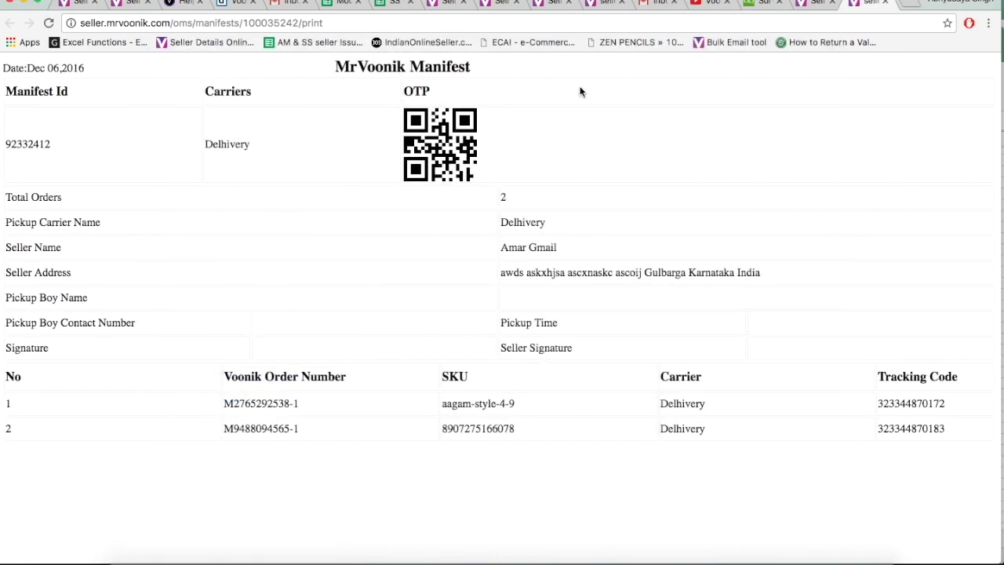
pyautogui.click(889, 5)
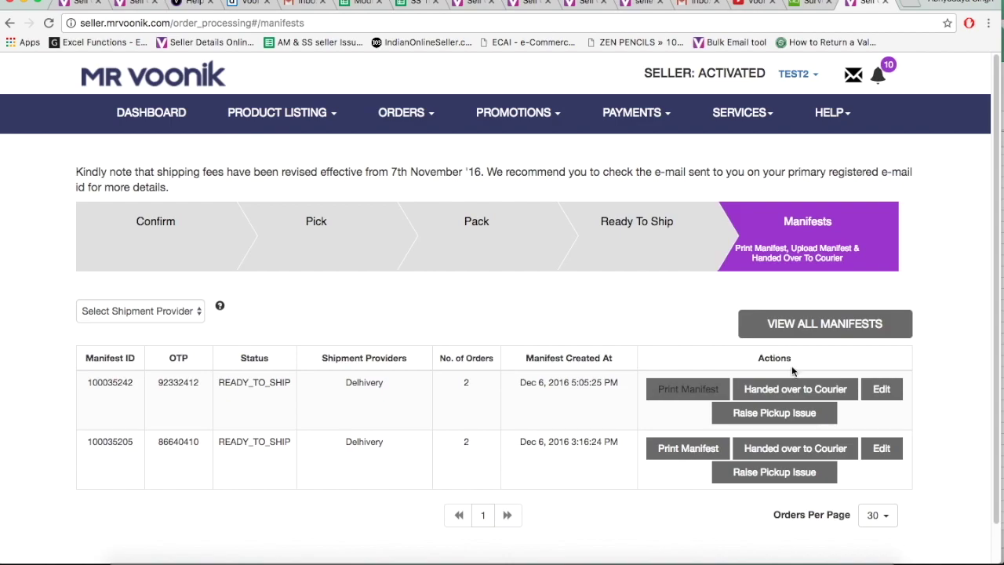
# Start the courier handover for manifest 100035242, cancel the upload, and list all manifests.
pyautogui.click(786, 389)
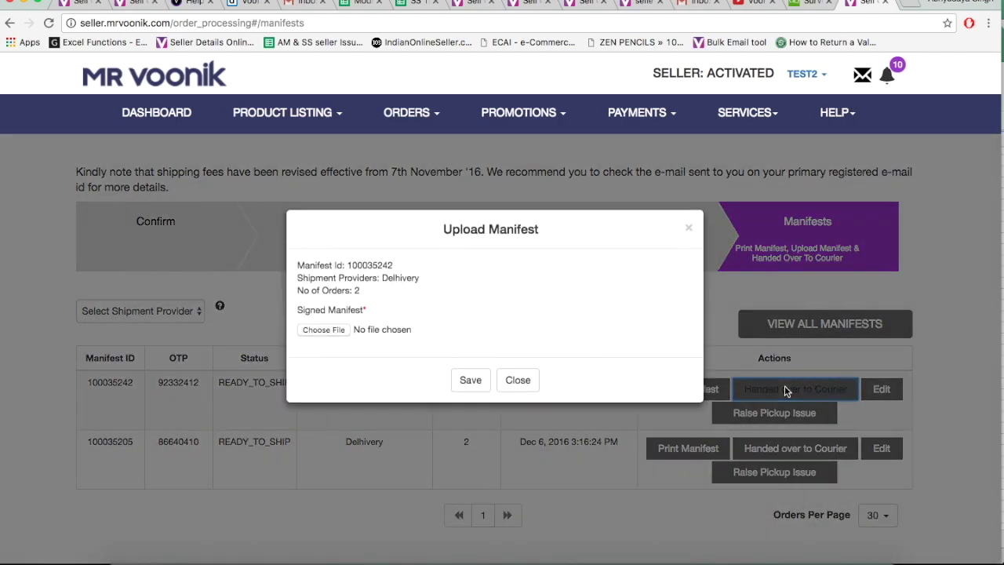
pyautogui.click(338, 330)
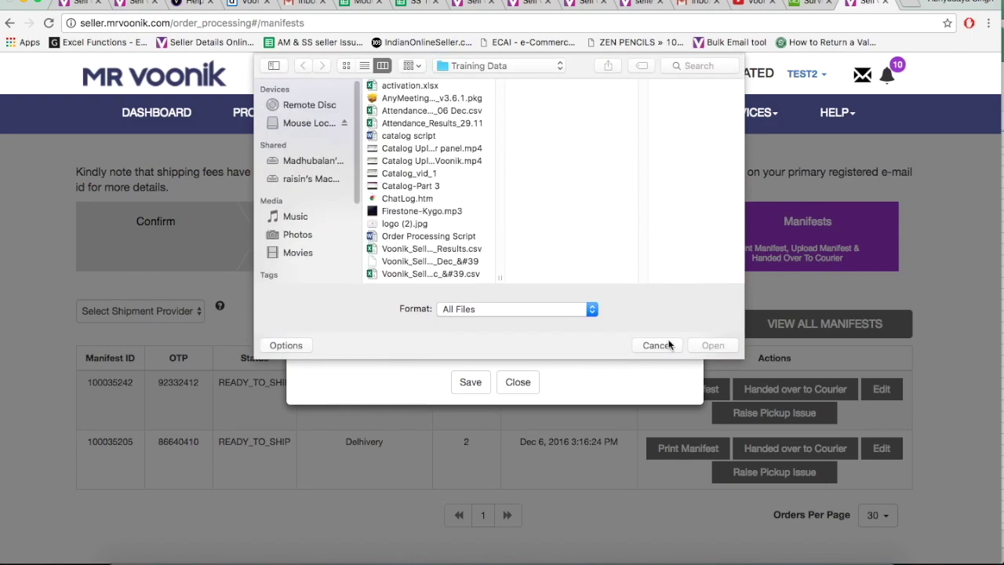
pyautogui.click(657, 344)
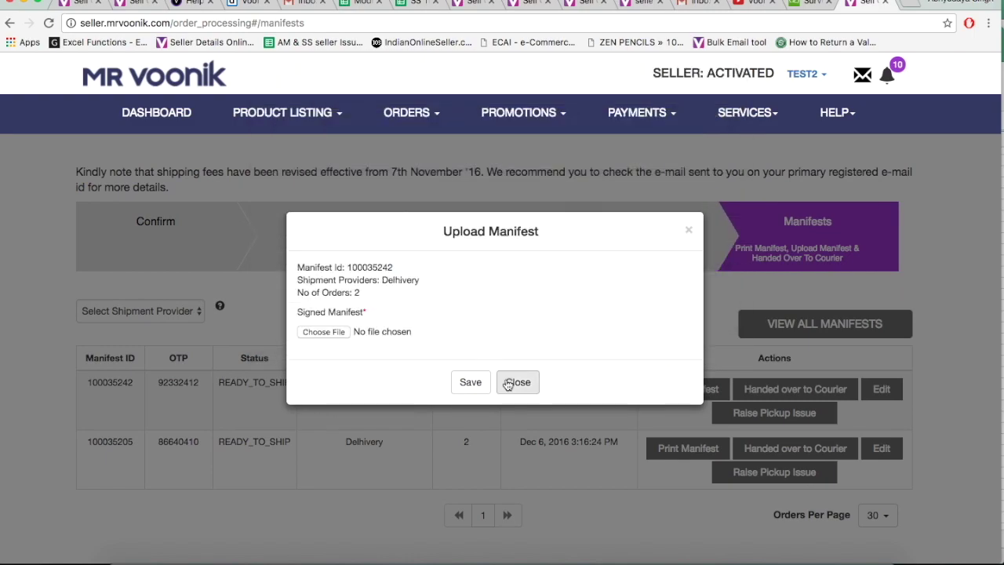
pyautogui.click(516, 382)
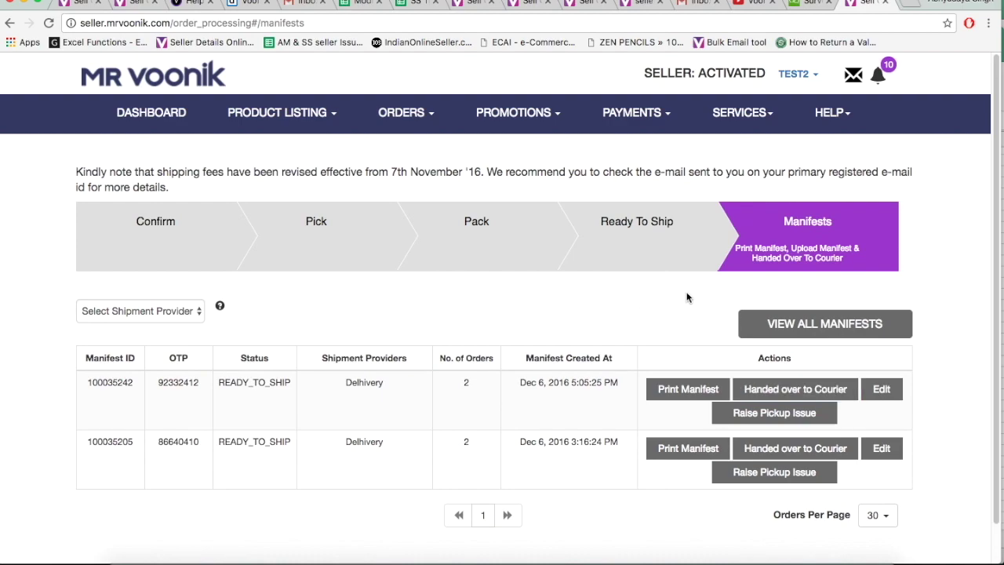
pyautogui.click(801, 324)
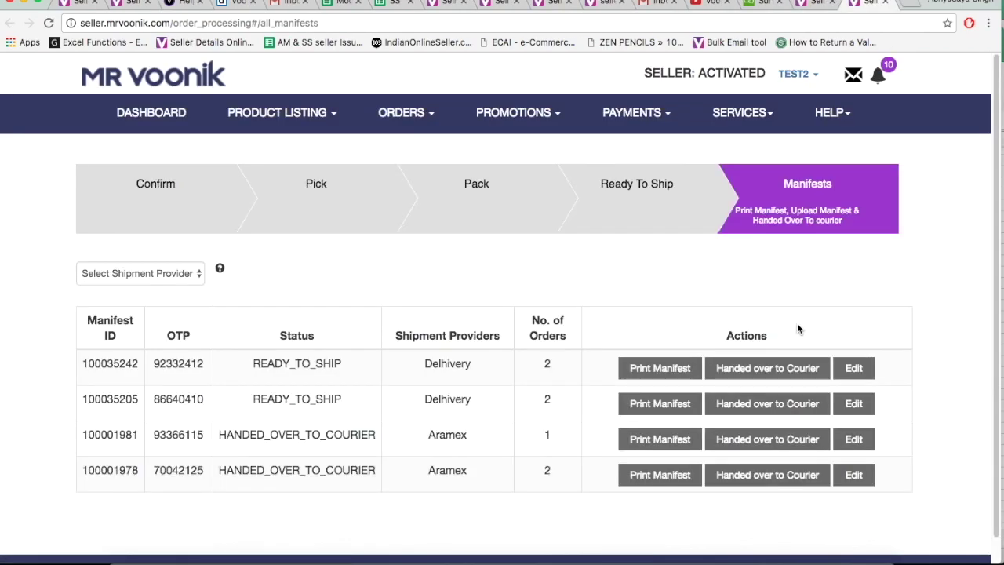
# Close the manifests tab, then follow the dashboard's ORDER MR VOONIK PACKETS footer link.
pyautogui.click(885, 4)
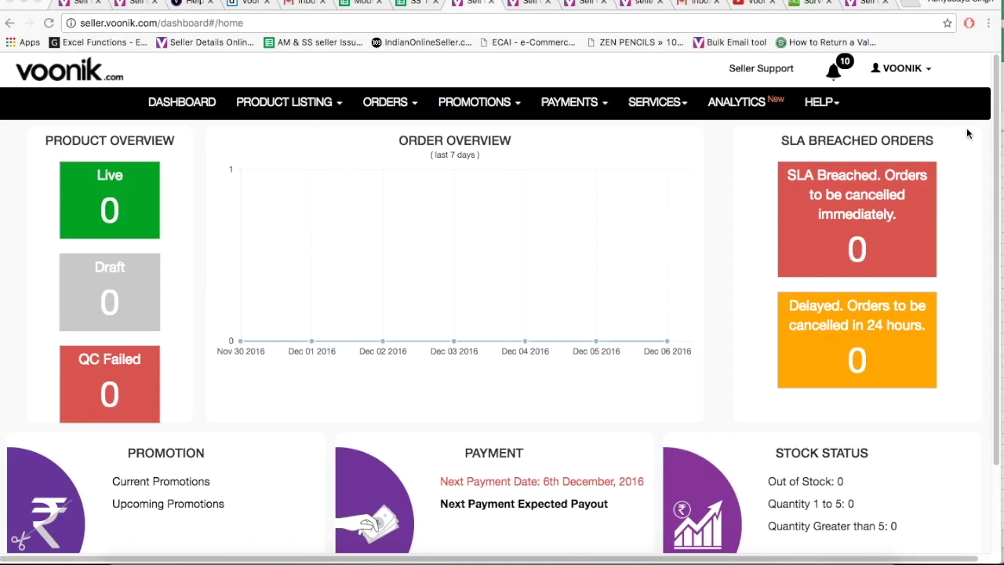
pyautogui.scroll(-3, 576, 240)
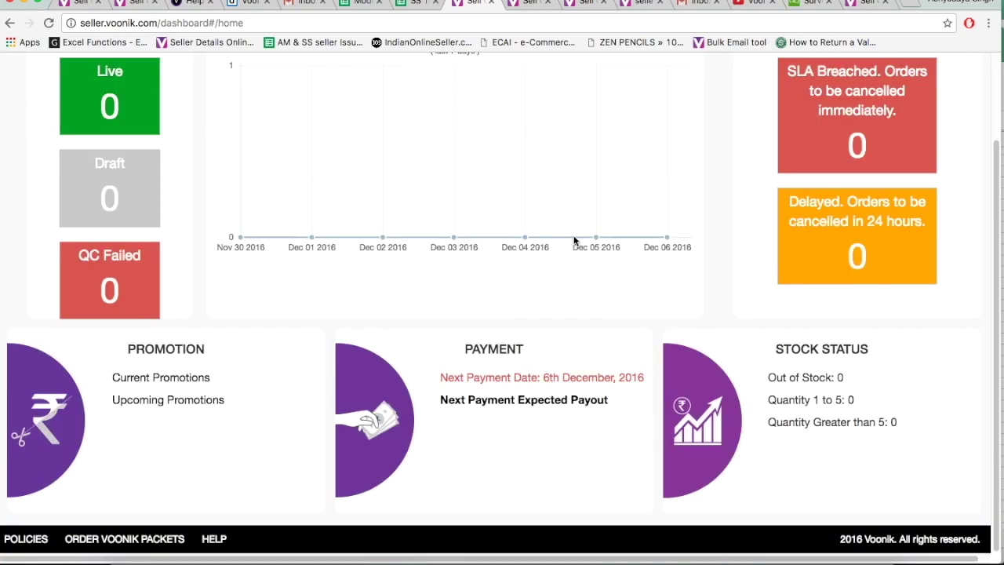
pyautogui.click(116, 539)
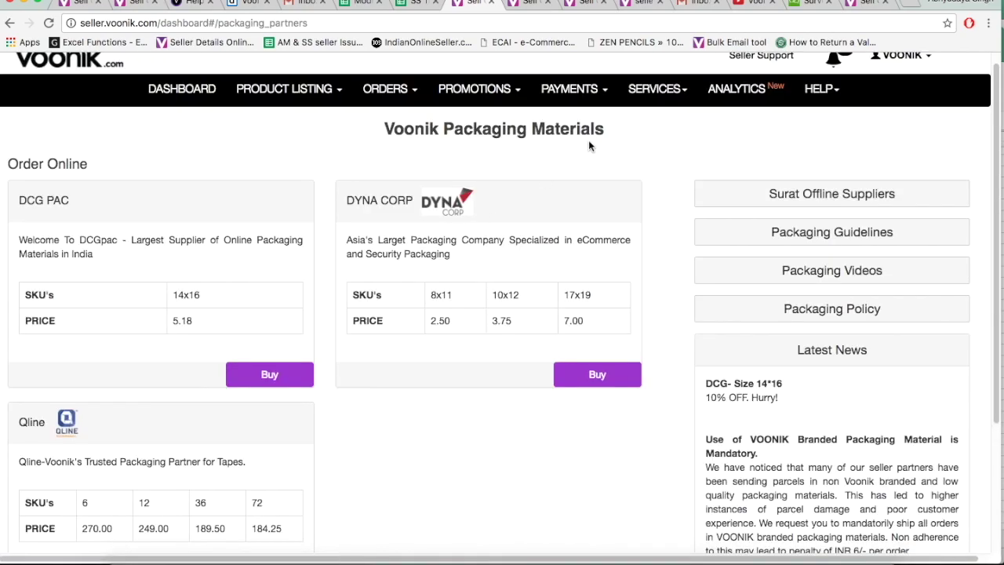
pyautogui.click(570, 6)
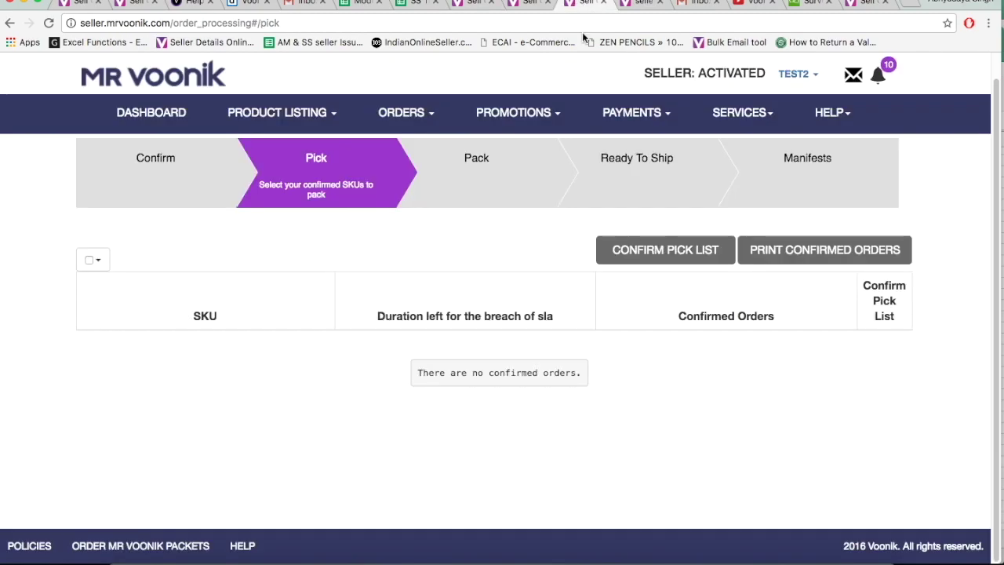
pyautogui.click(150, 106)
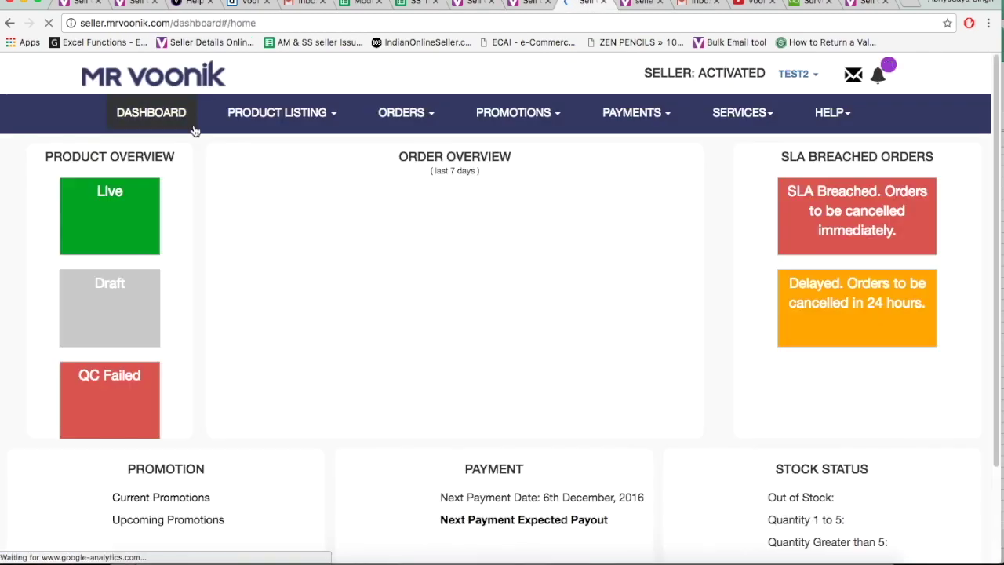
pyautogui.scroll(-3, 112, 217)
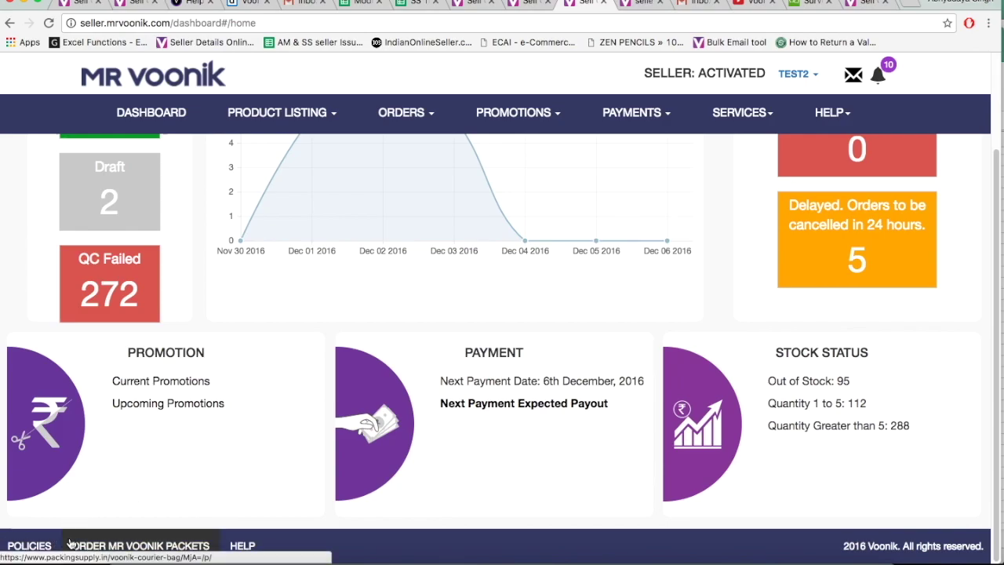
pyautogui.click(122, 549)
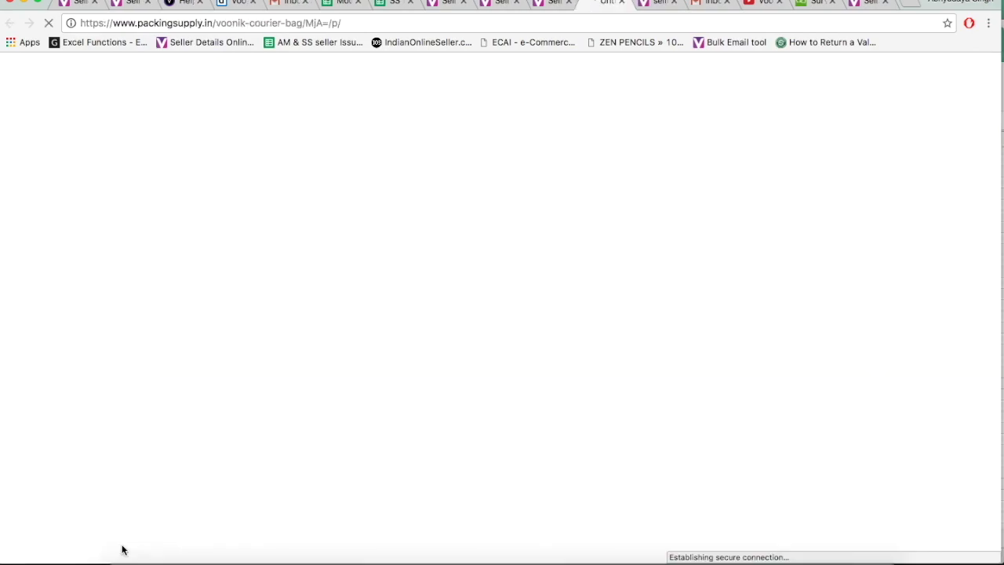